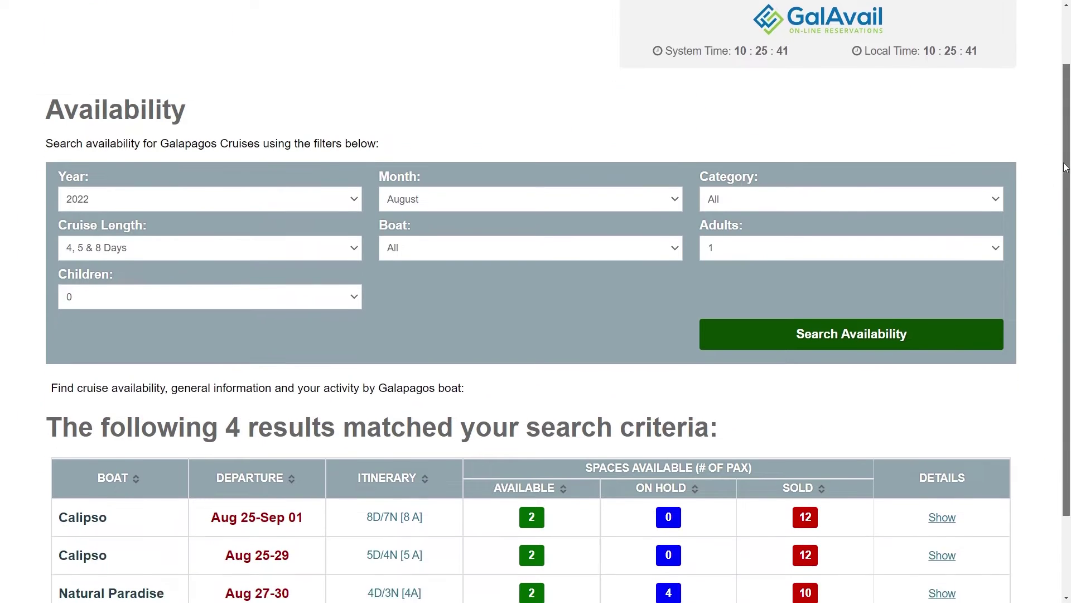
pyautogui.scroll(-2, 1060, 264)
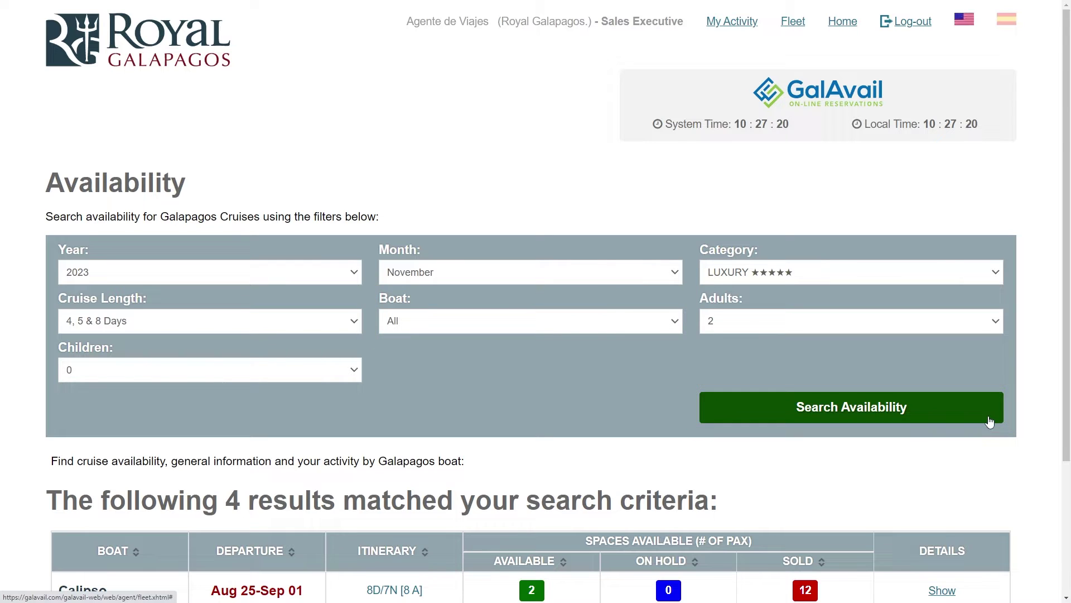
# Run the availability search for November 2023 luxury cruises for 2 adults.
pyautogui.click(988, 416)
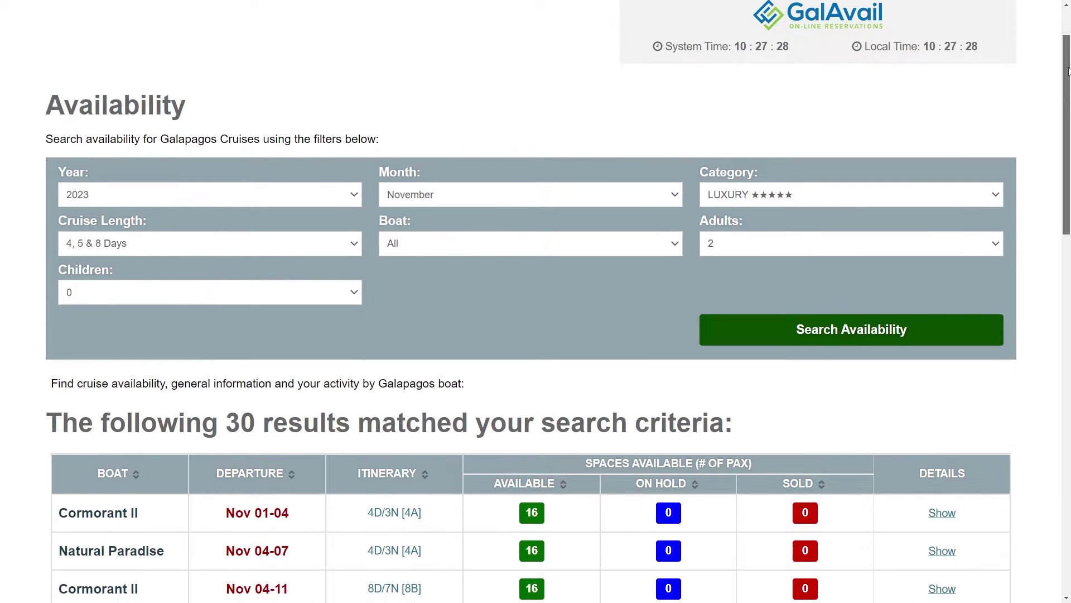
pyautogui.scroll(-5, 1069, 72)
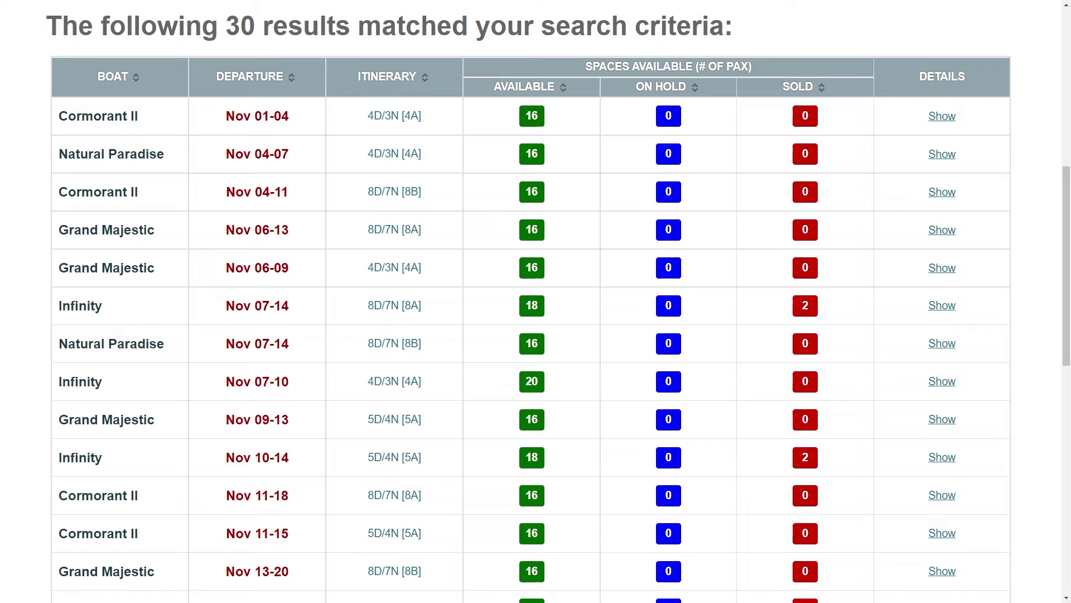
# Show Cormorant II's Nov 04-11 cabins and tick the first Main Deck suite.
pyautogui.click(943, 193)
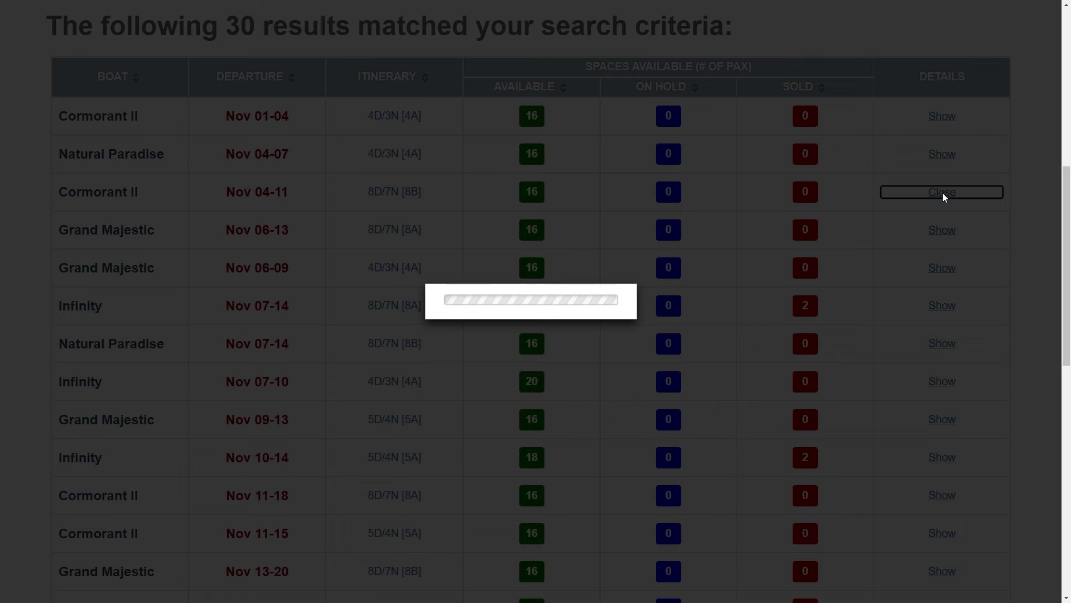
pyautogui.scroll(-2, 1066, 165)
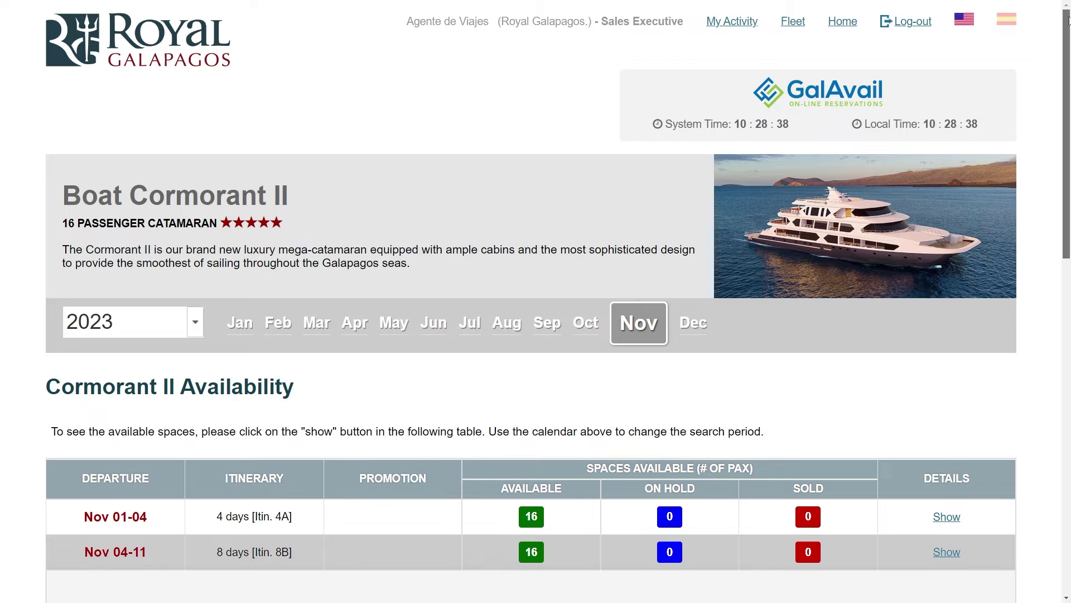
pyautogui.scroll(-2, 536, 301)
pyautogui.scroll(-2, 535, 301)
pyautogui.scroll(-2, 536, 302)
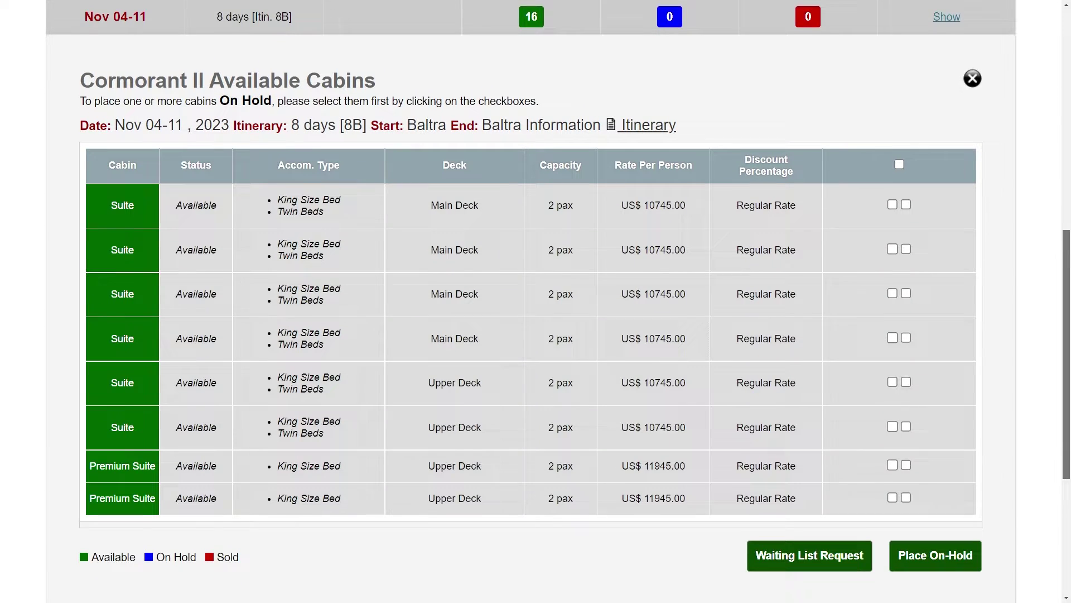
pyautogui.scroll(-1, 536, 301)
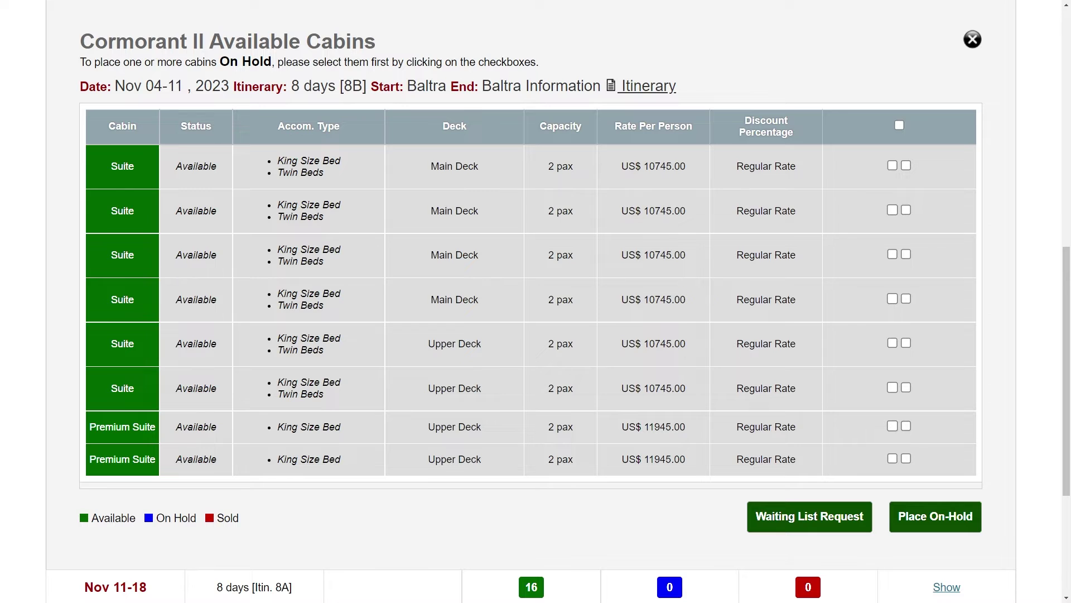
pyautogui.click(892, 166)
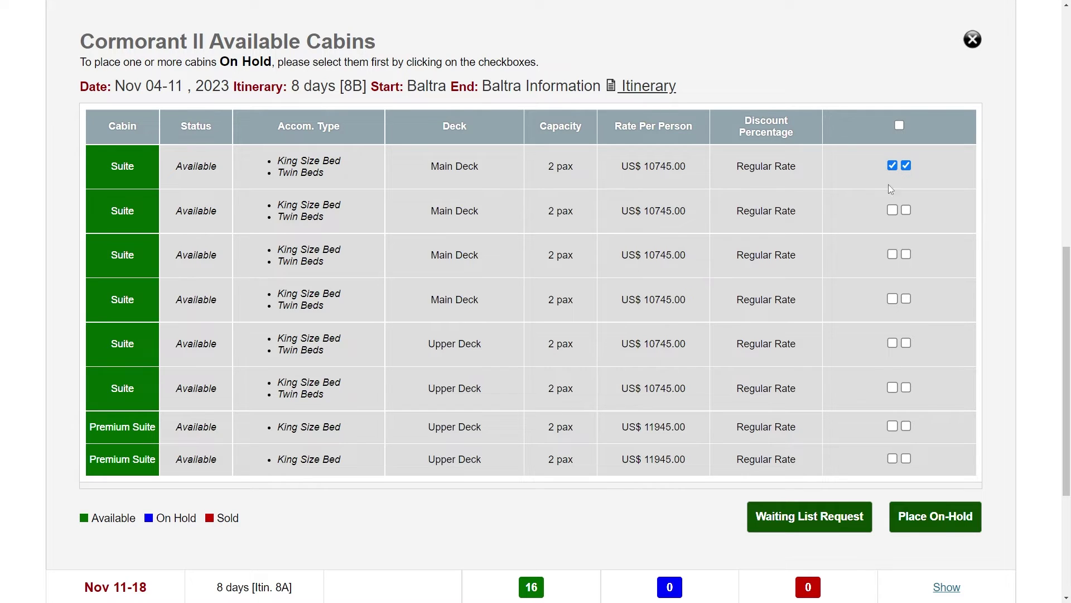
# Fill the hold form with reference Smithx2, remark Honeymoon, 2 adults and King Size Bed.
pyautogui.click(953, 526)
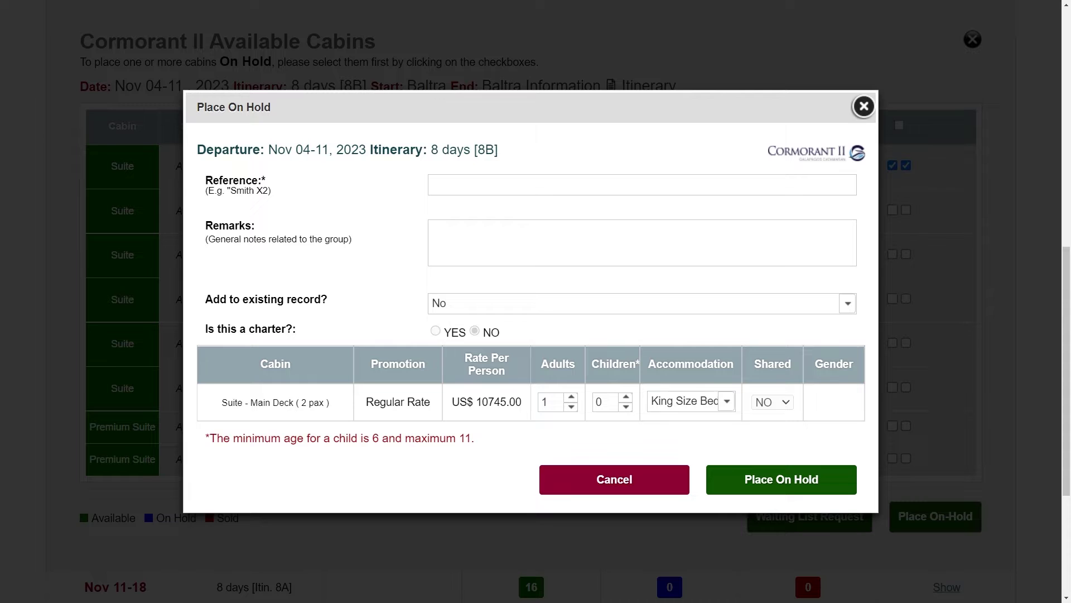
pyautogui.write('S')
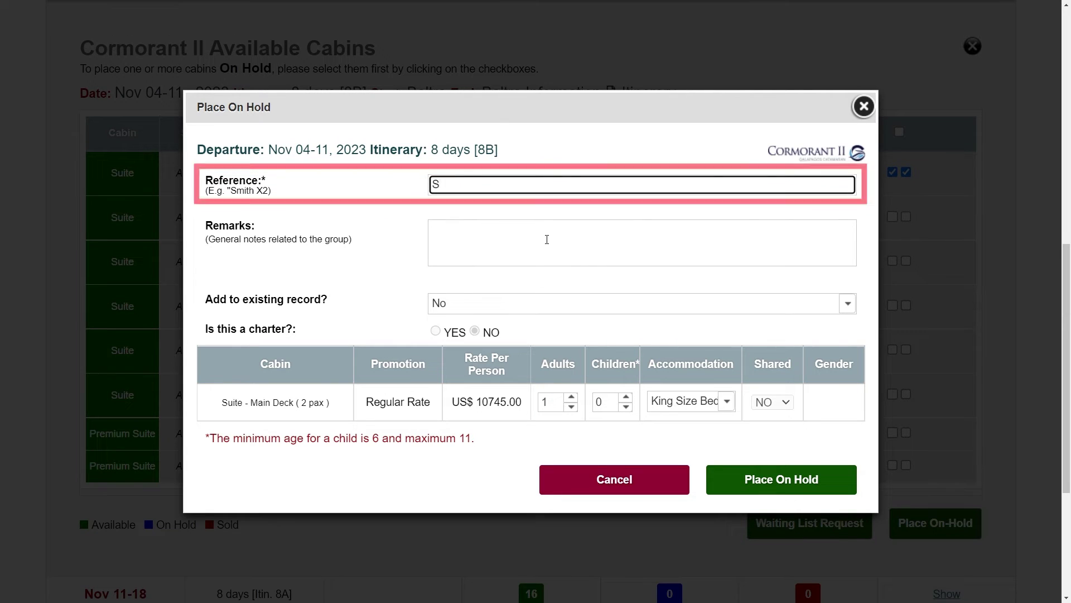
pyautogui.write('mithx2')
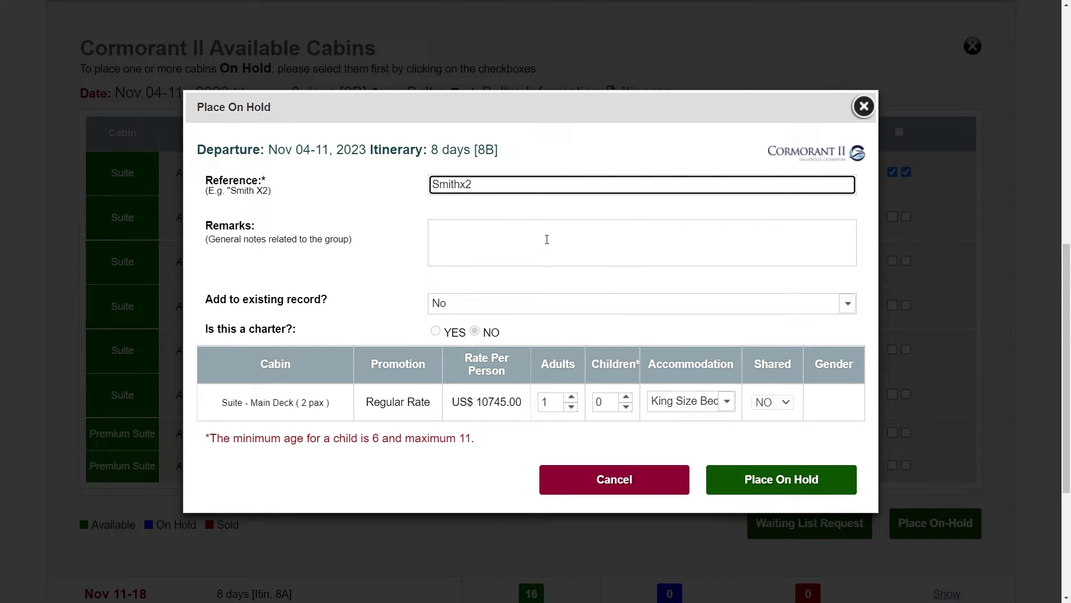
pyautogui.click(547, 240)
pyautogui.write('Hone')
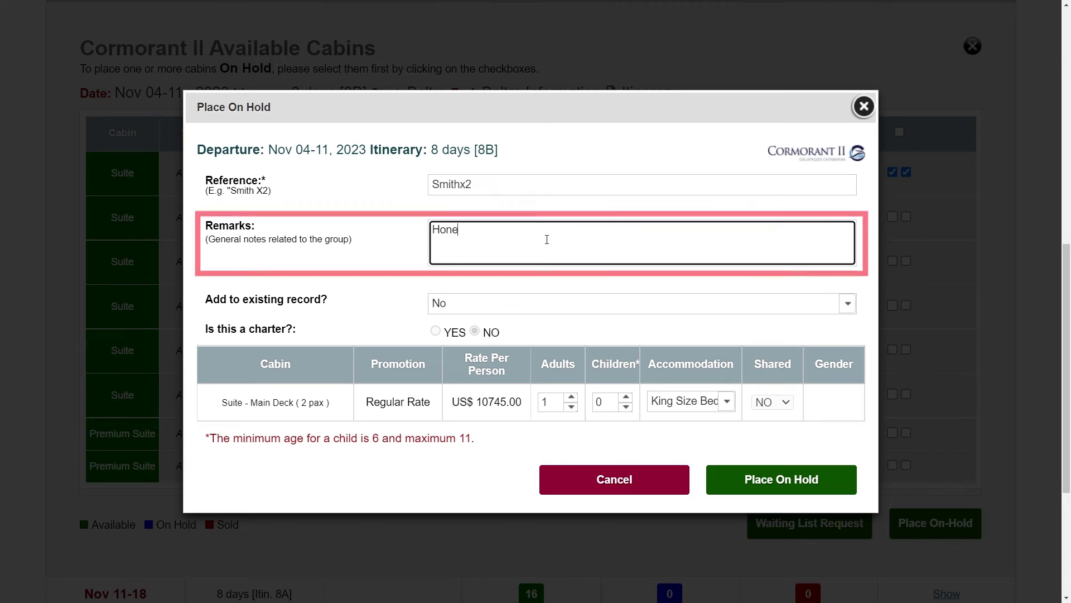
pyautogui.write('ymoon')
pyautogui.press('Tab')
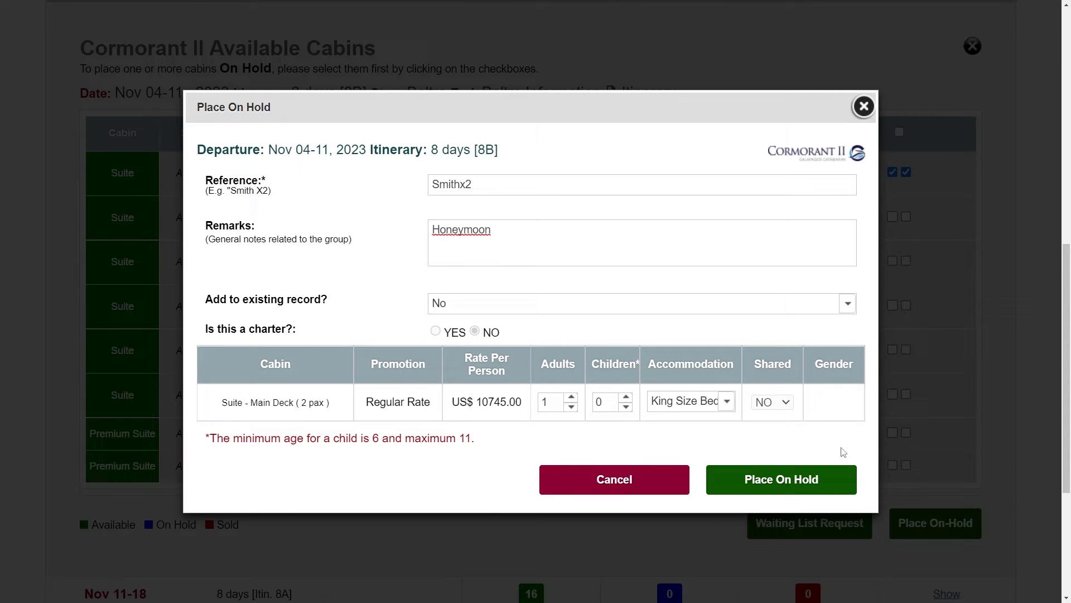
pyautogui.click(570, 398)
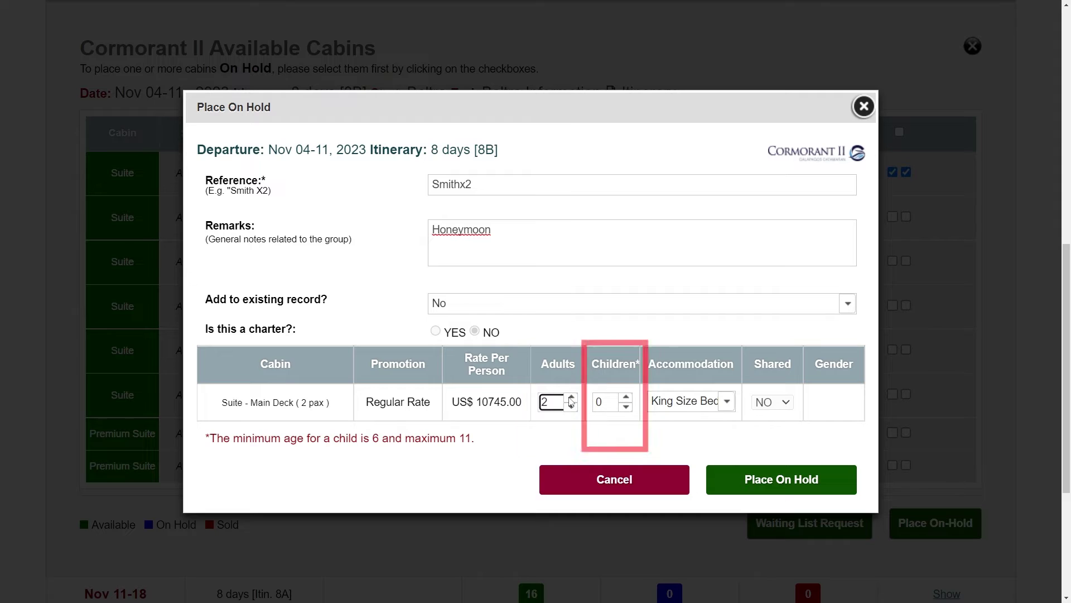
pyautogui.click(726, 402)
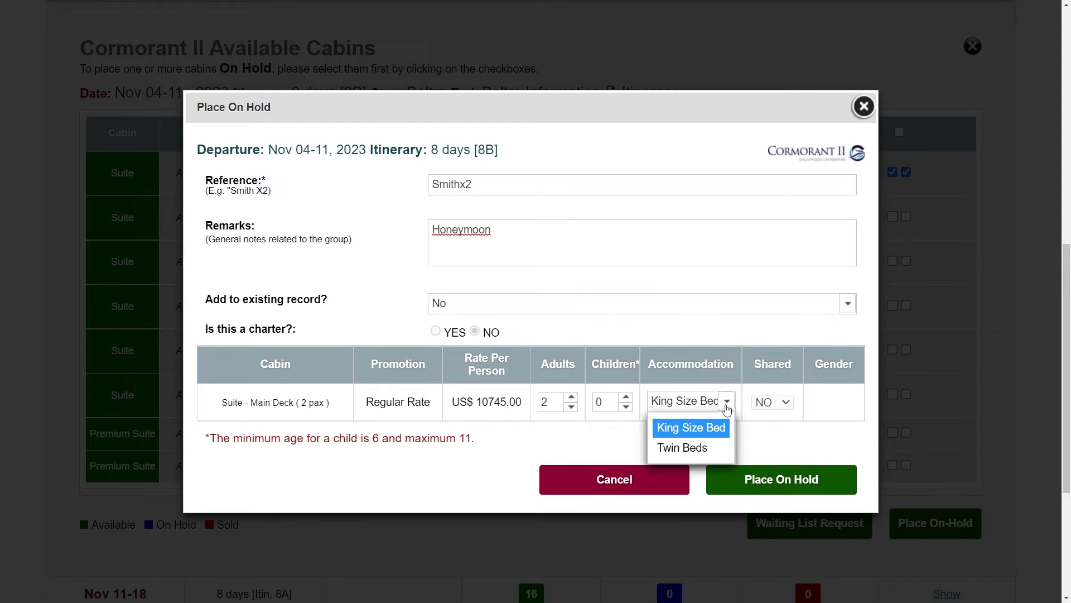
pyautogui.click(710, 434)
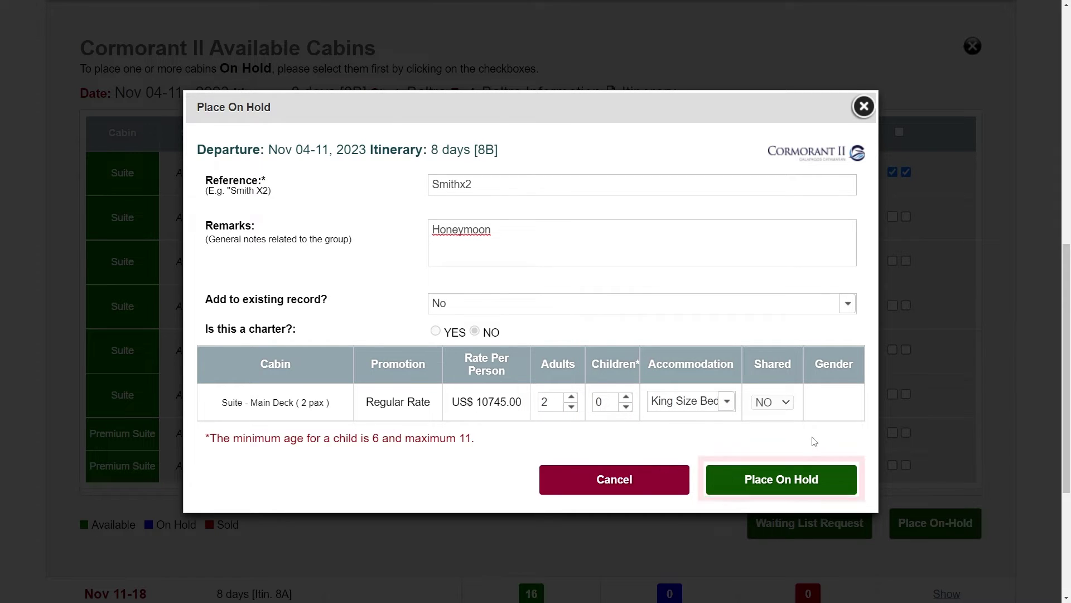
# Submit the hold on the Cormorant II Nov 04-11 suite, totalling US$18,266.50.
pyautogui.click(826, 494)
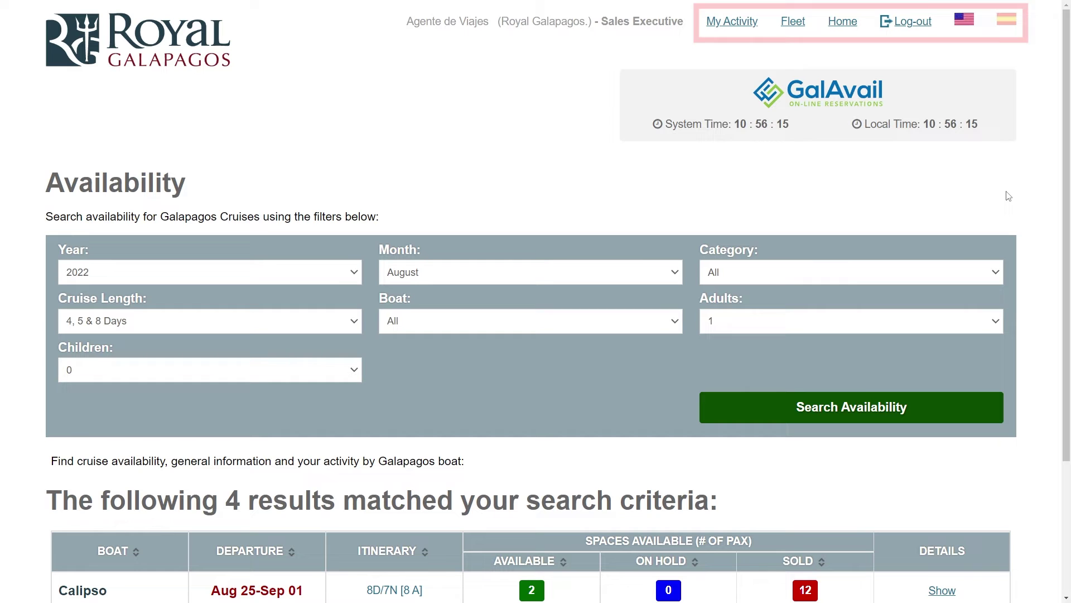
pyautogui.click(734, 23)
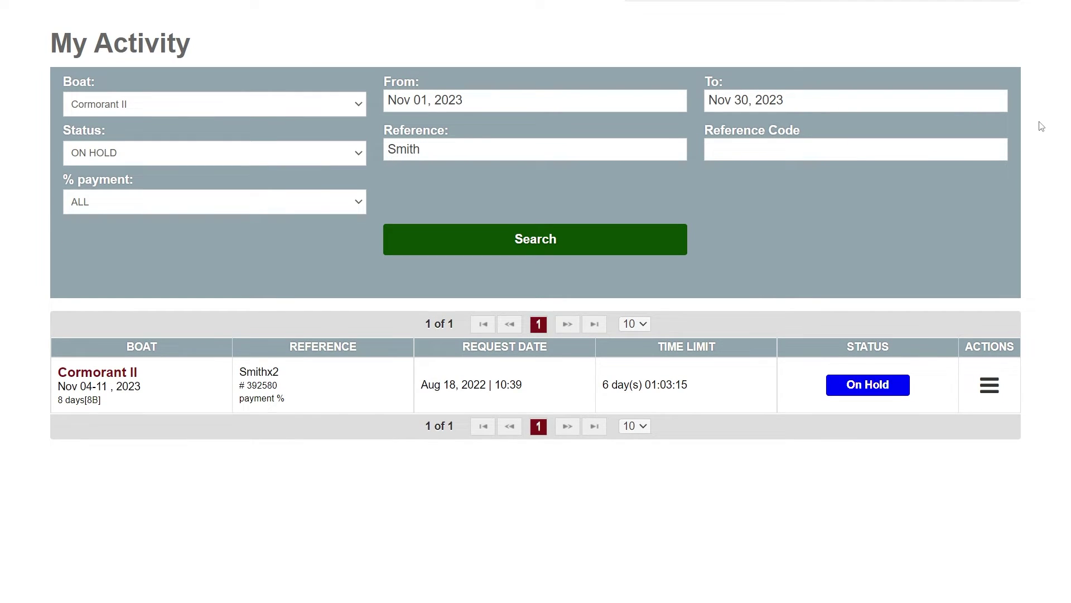
pyautogui.click(990, 387)
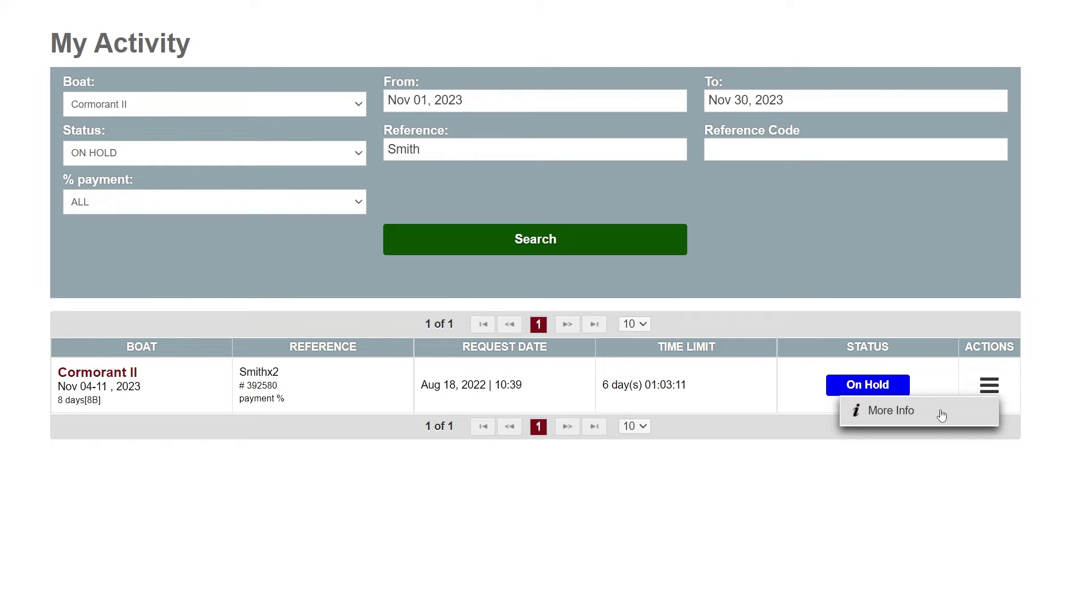
pyautogui.click(941, 415)
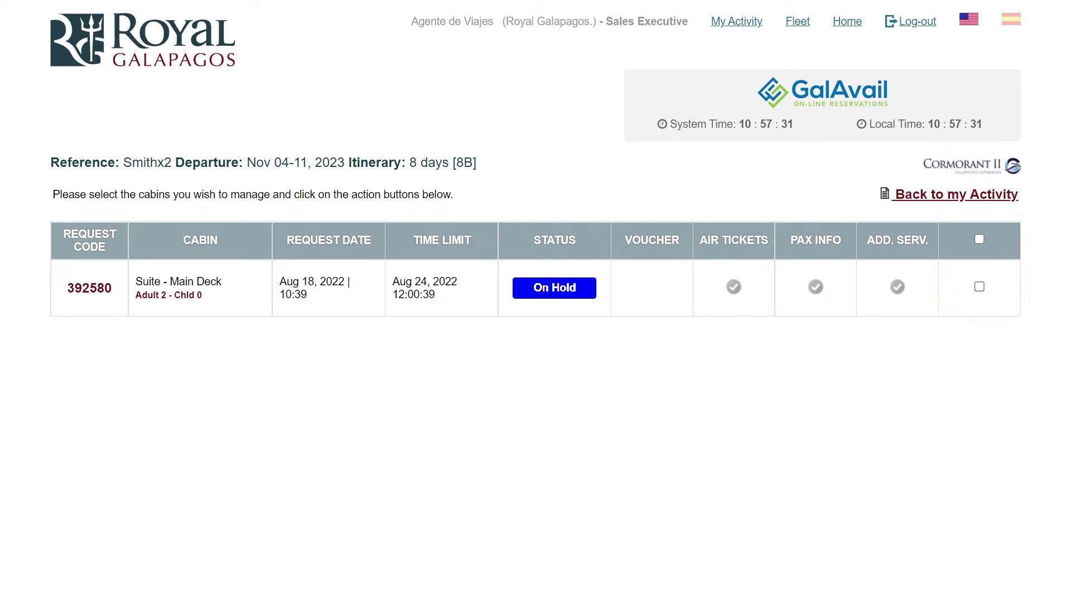
pyautogui.click(979, 287)
pyautogui.click(597, 356)
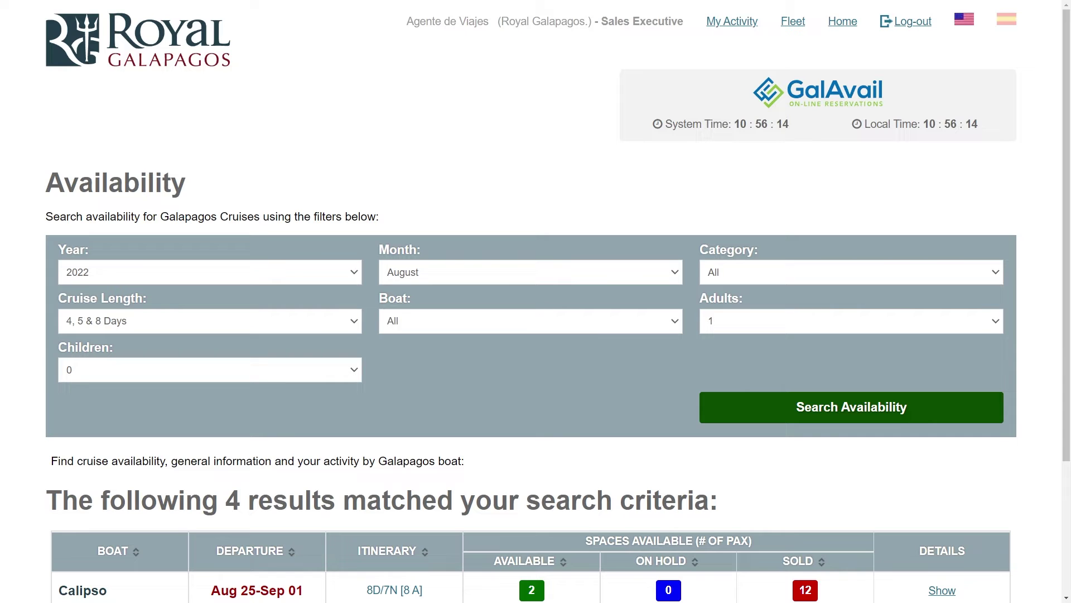
# From My Activity, request a time-limit extension on the Smithx2 suite, remarked 'waiting for payment'.
pyautogui.click(736, 25)
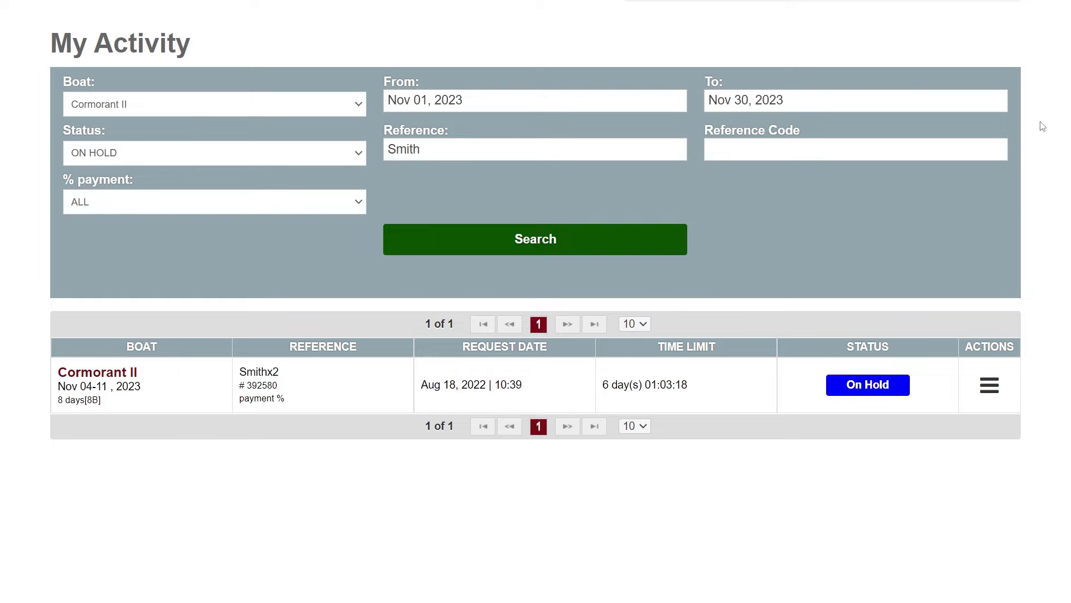
pyautogui.click(990, 387)
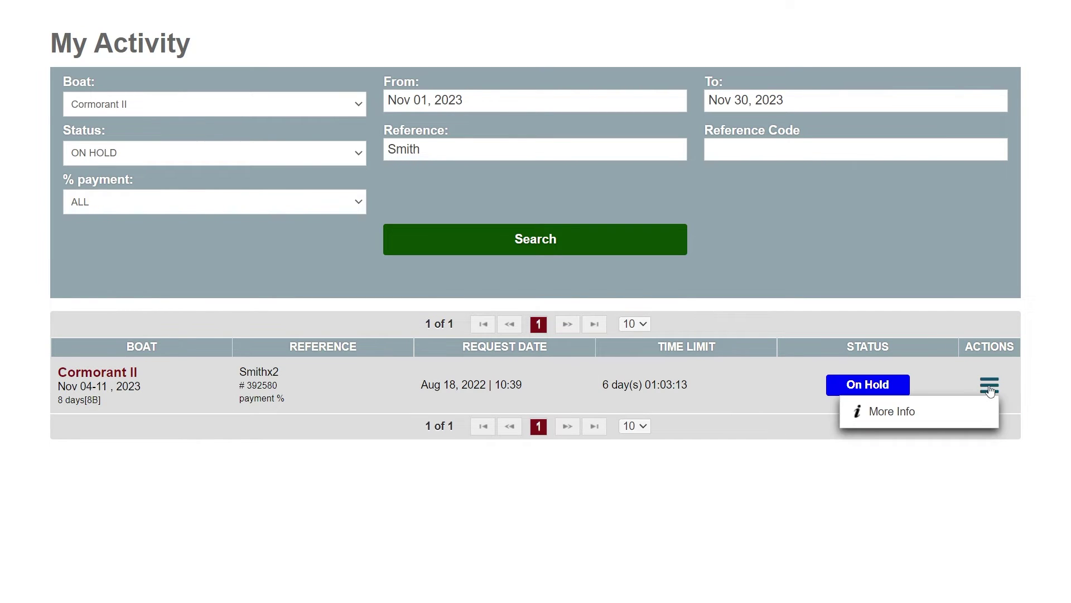
pyautogui.click(942, 410)
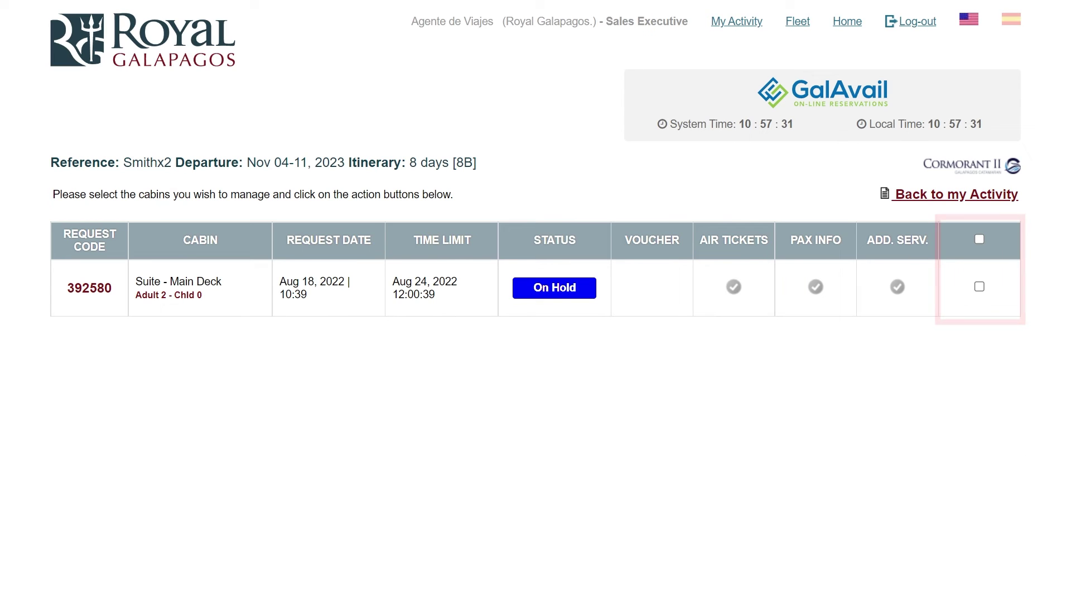
pyautogui.click(980, 287)
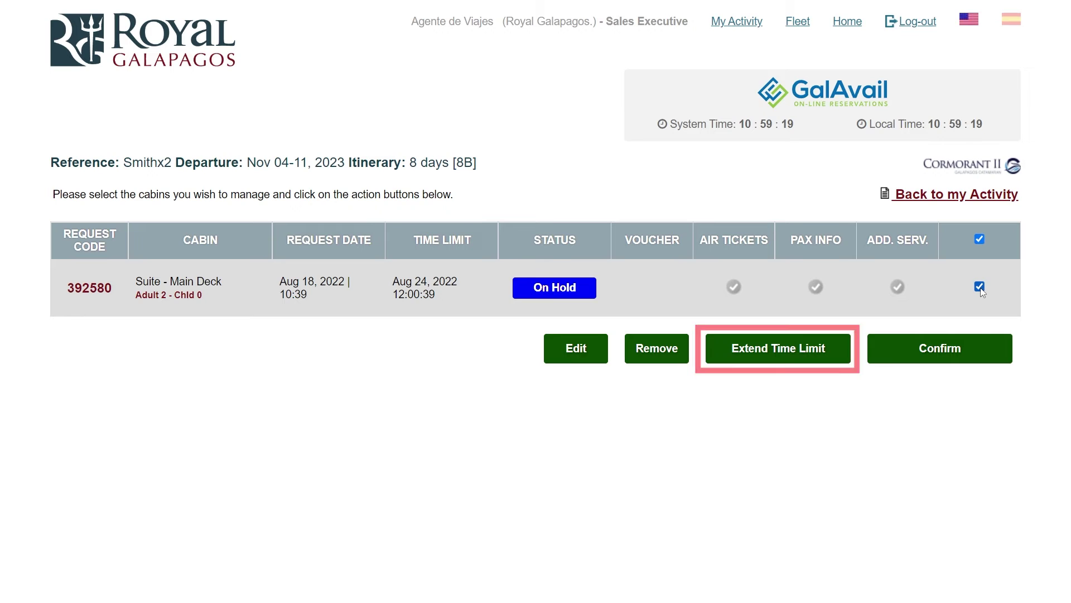
pyautogui.click(835, 351)
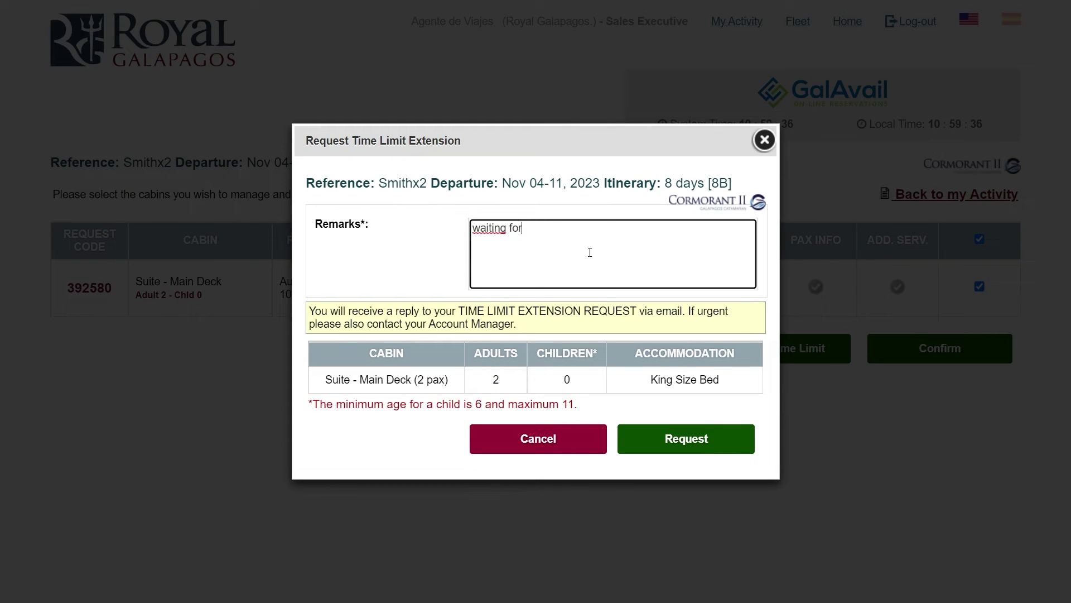
pyautogui.click(738, 442)
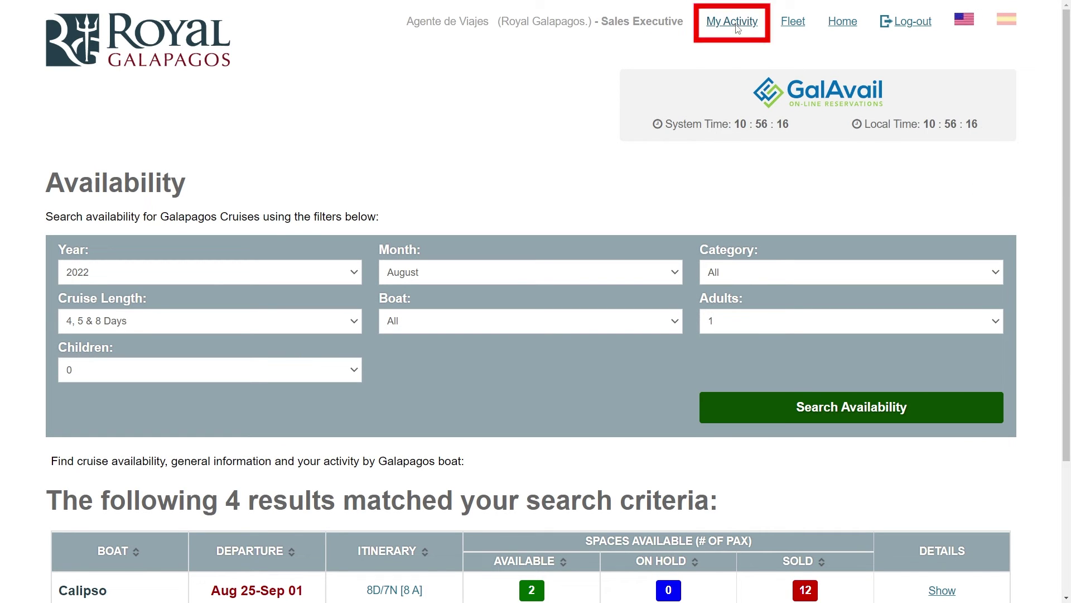
# Bring up the Confirm On Hold form for the Smithx2 suite from My Activity.
pyautogui.click(733, 23)
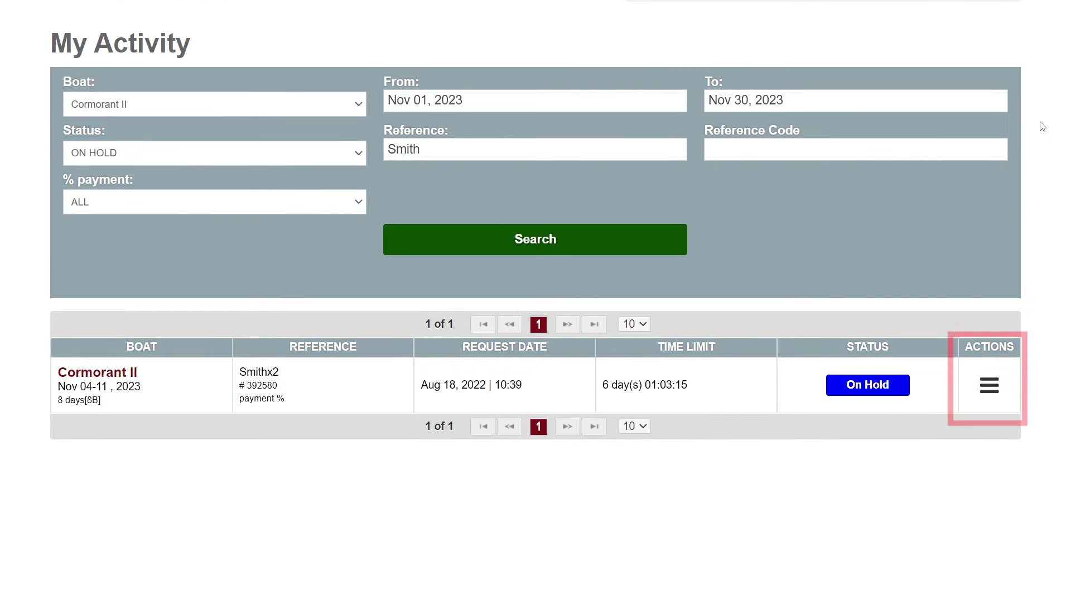
pyautogui.click(990, 388)
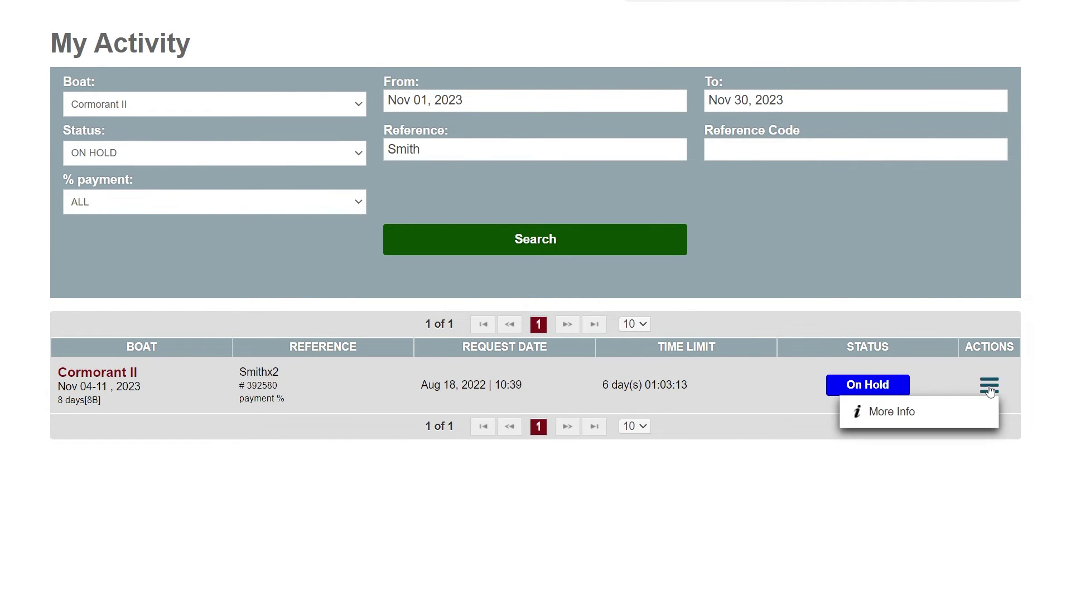
pyautogui.click(942, 418)
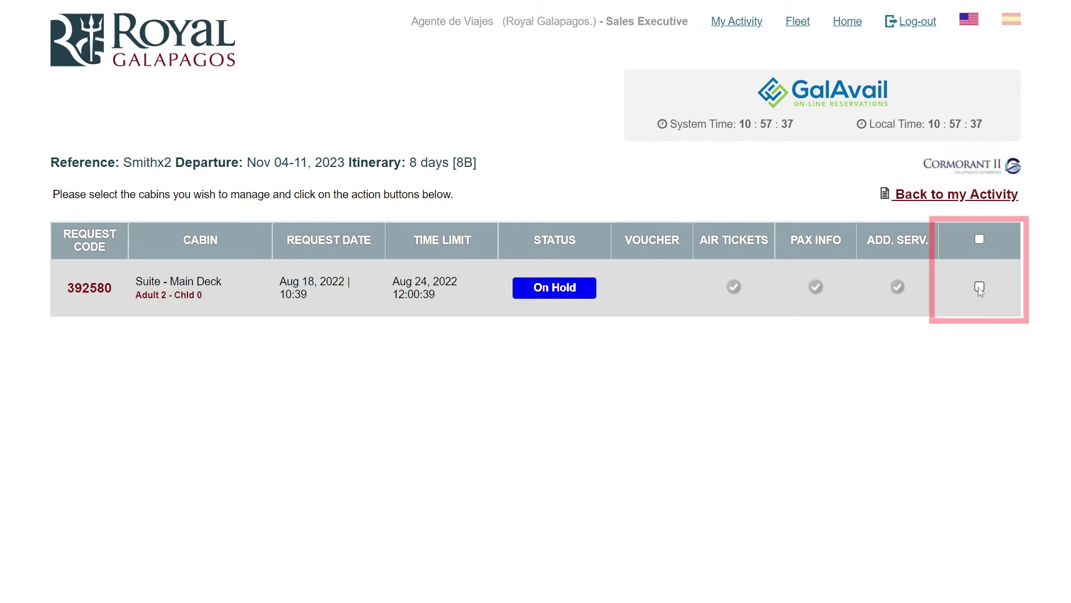
pyautogui.click(979, 287)
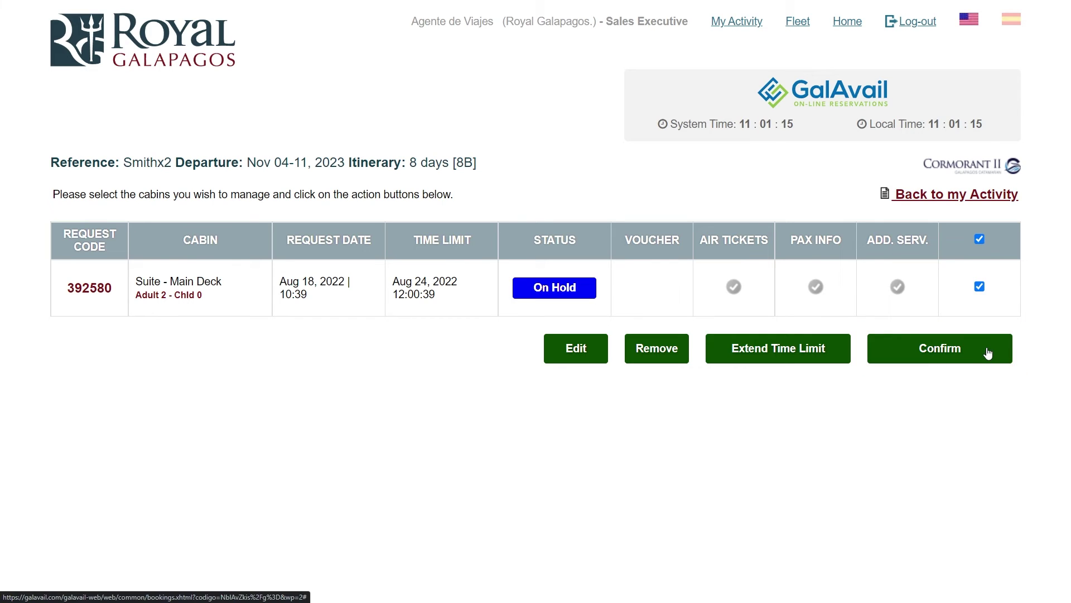
pyautogui.click(987, 353)
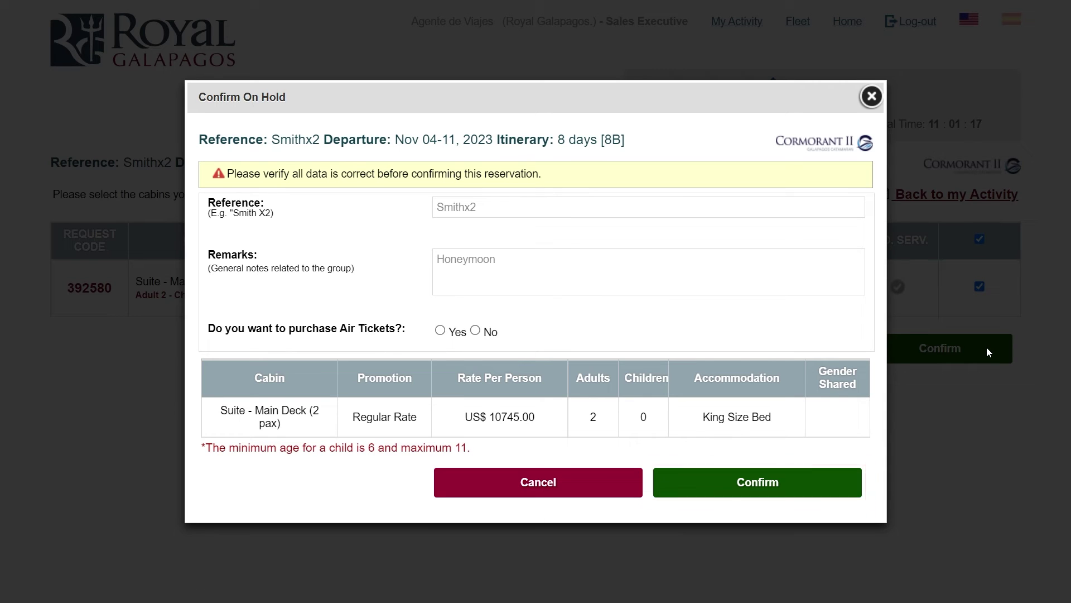
# Book same-date air tickets for Passenger #1: Quito to Baltra, returning to Guayaquil Nov 11.
pyautogui.click(683, 484)
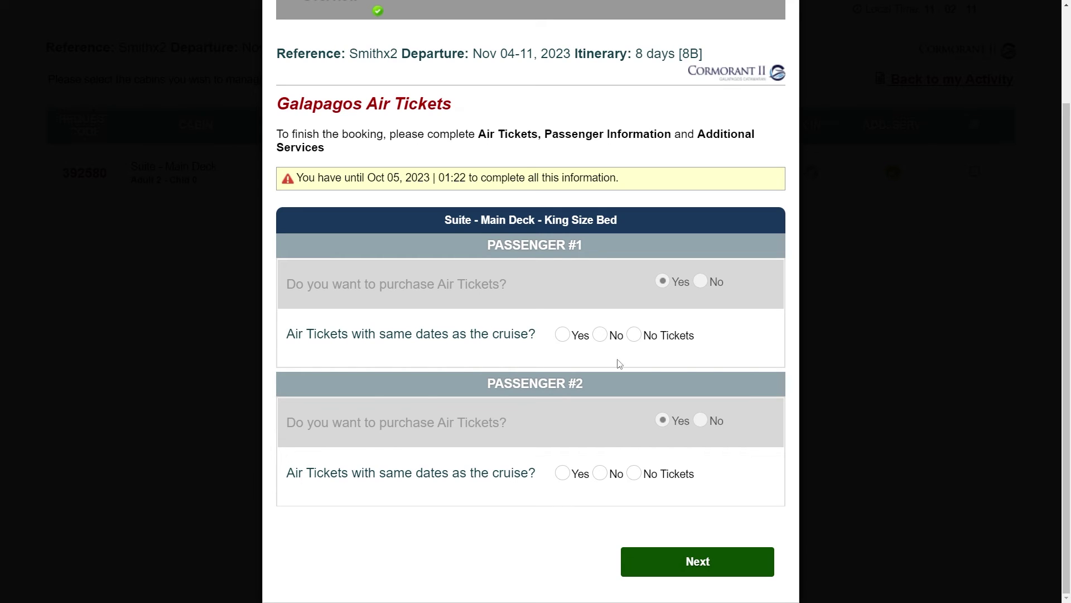
pyautogui.click(563, 335)
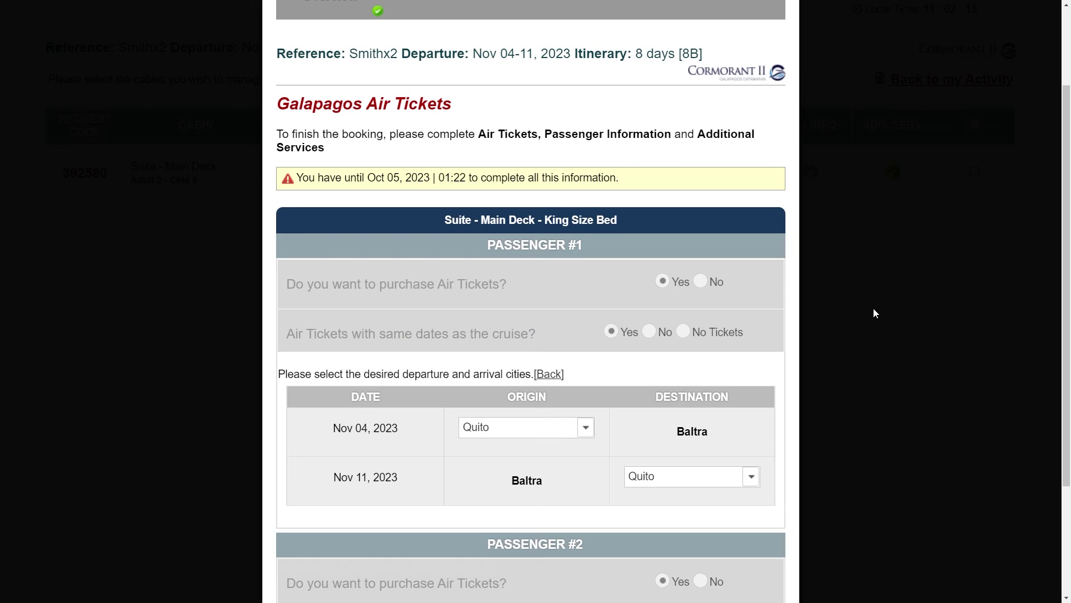
pyautogui.scroll(-2, 874, 311)
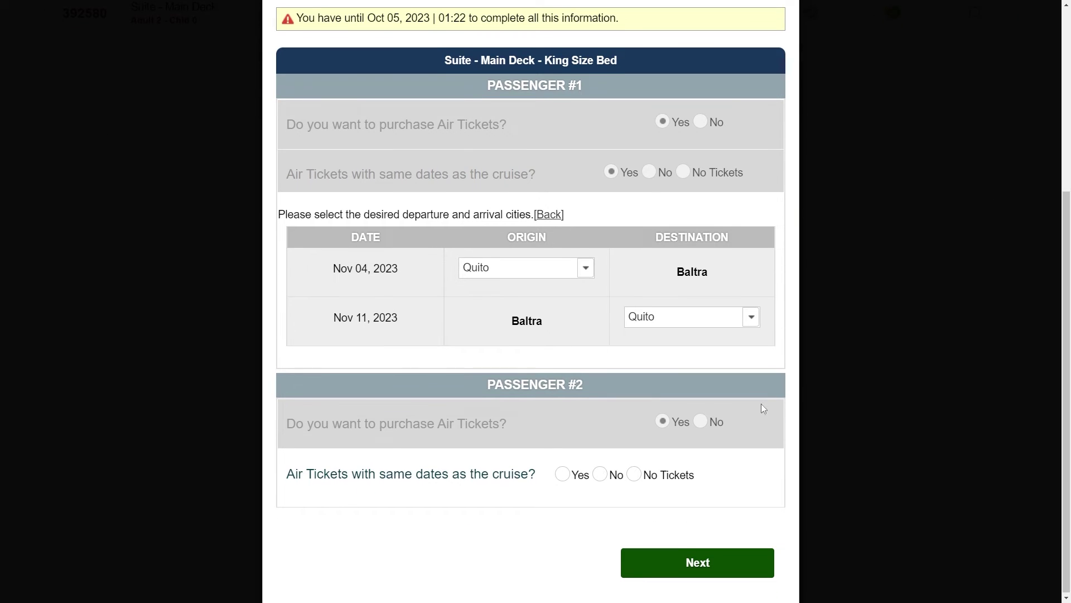
pyautogui.click(589, 277)
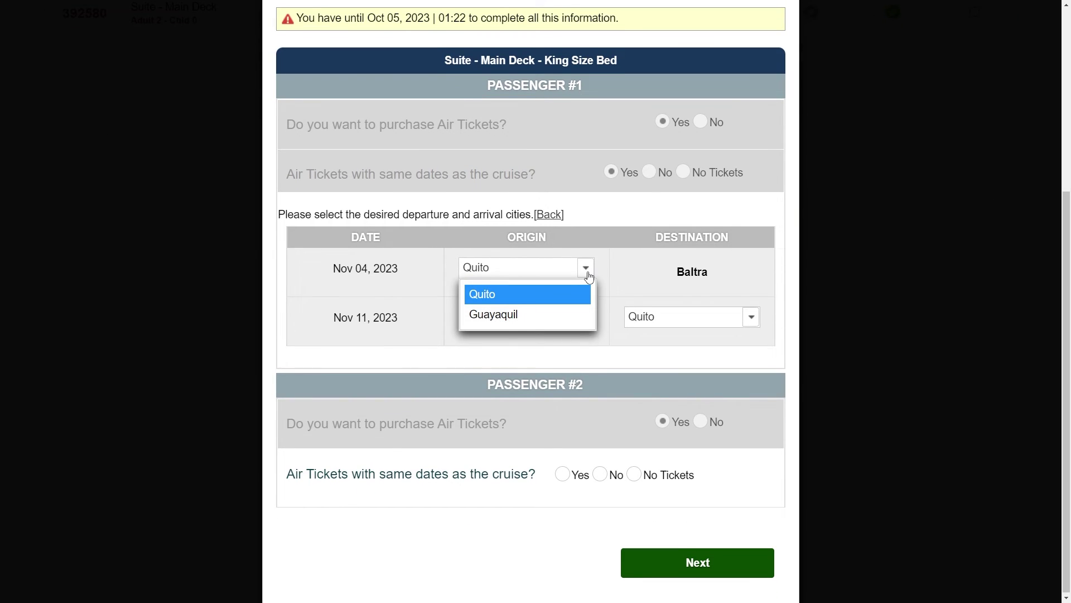
pyautogui.click(589, 276)
pyautogui.click(752, 321)
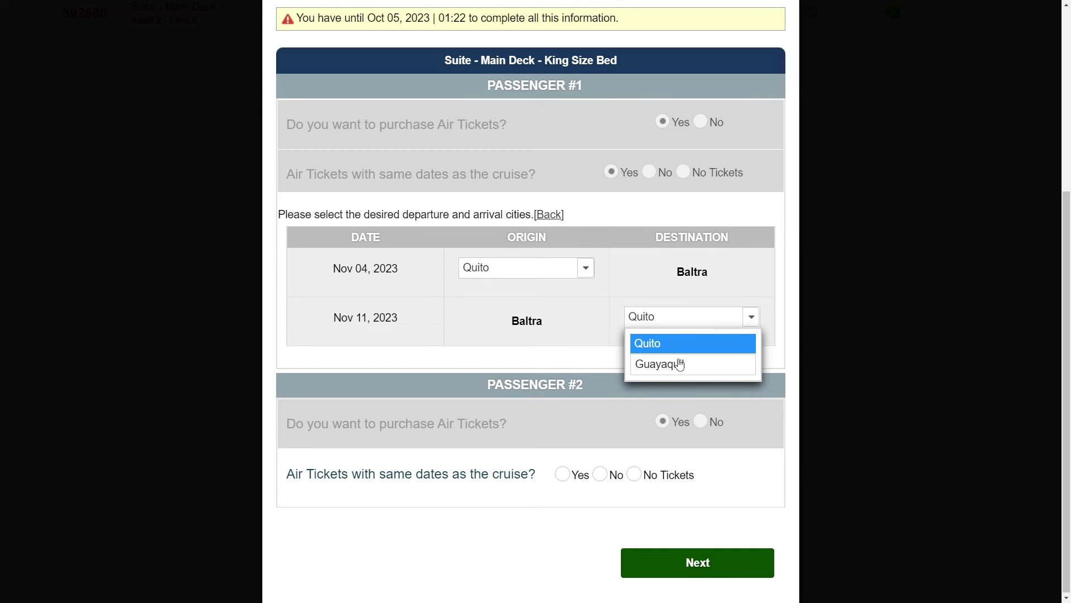
pyautogui.click(721, 369)
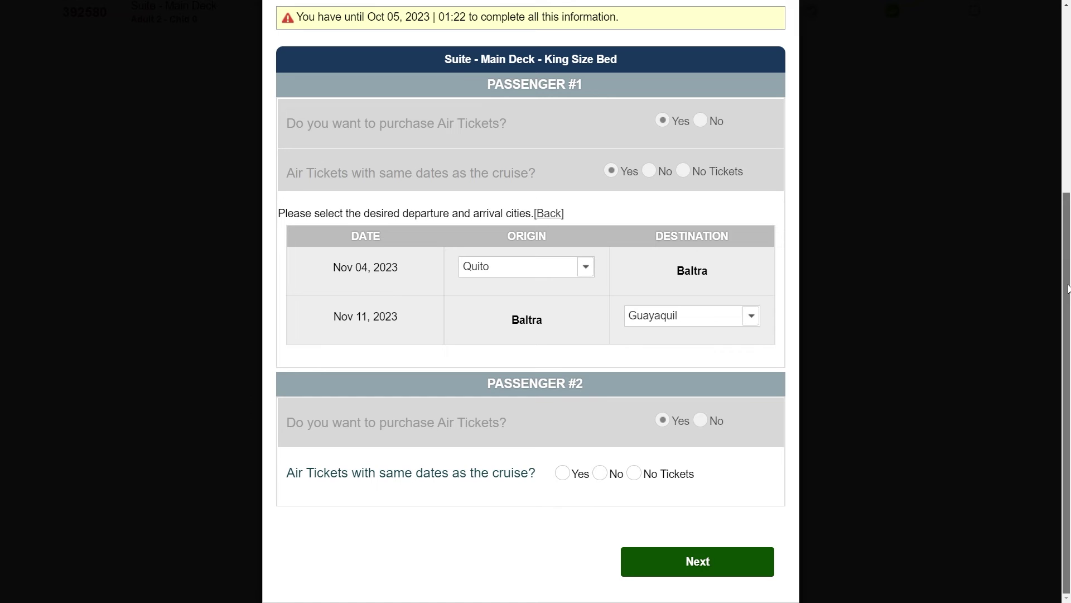
# Enter Passenger #1's nationality and birth date, and add a Transit Control Card.
pyautogui.click(736, 569)
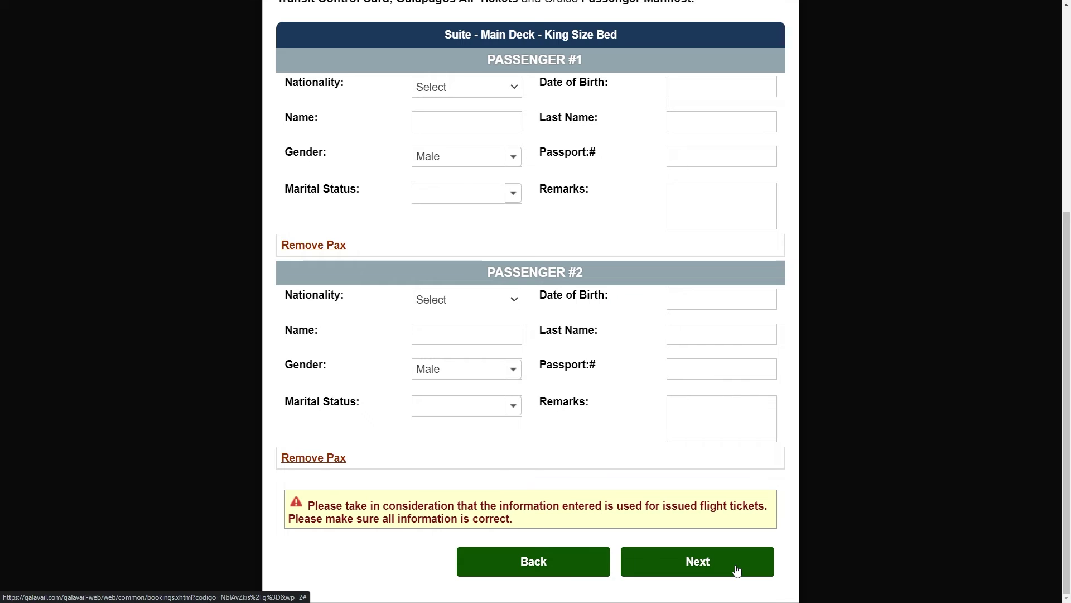
pyautogui.click(513, 87)
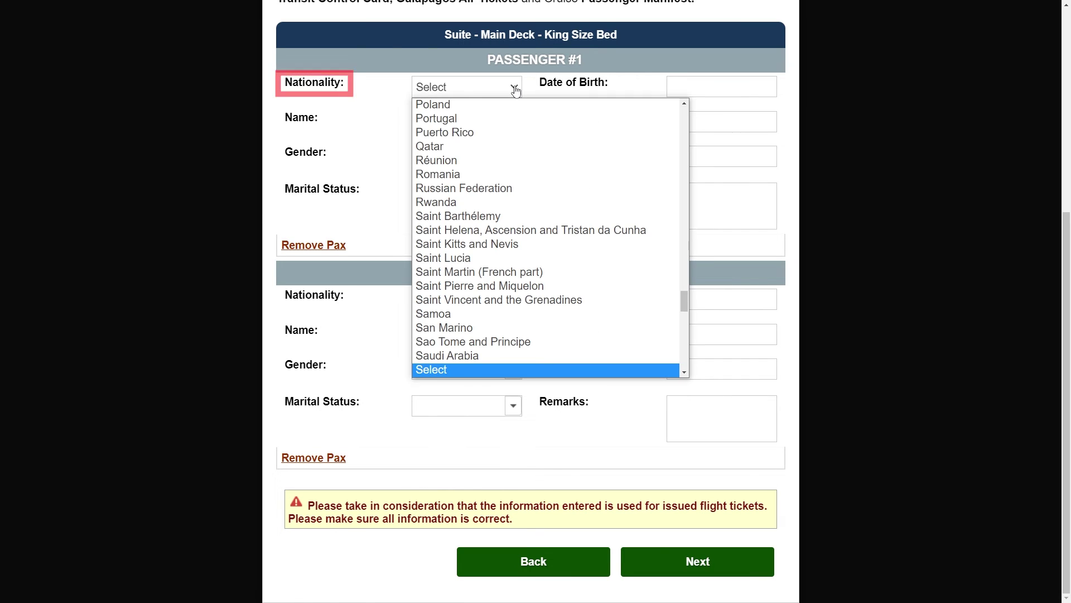
pyautogui.press('Tab')
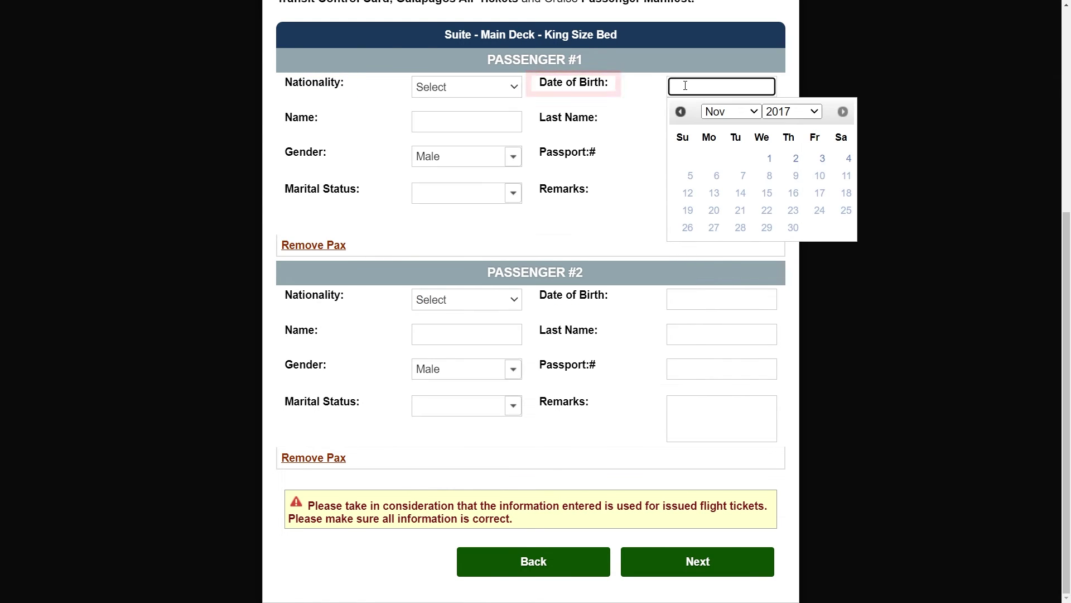
pyautogui.click(450, 122)
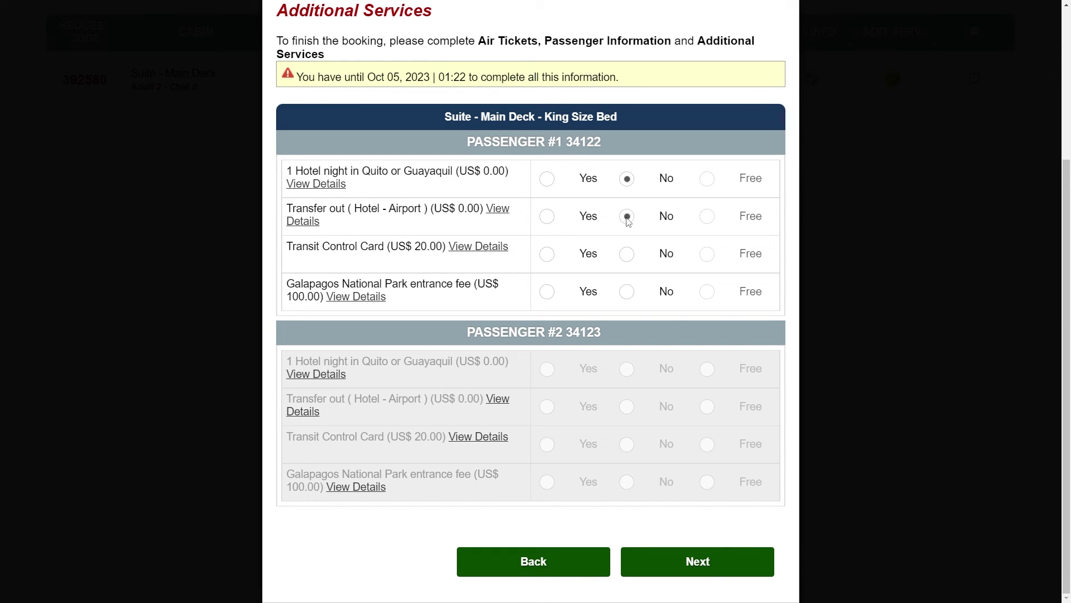
pyautogui.click(548, 254)
pyautogui.click(739, 567)
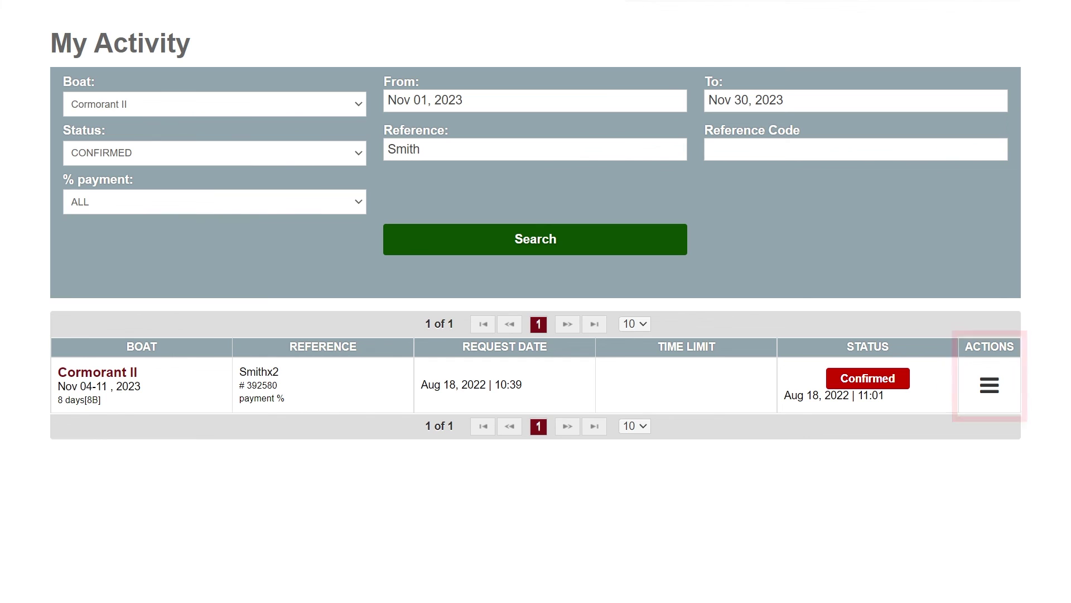
# Open the Actions menu on the confirmed Smithx2 booking row.
pyautogui.click(985, 390)
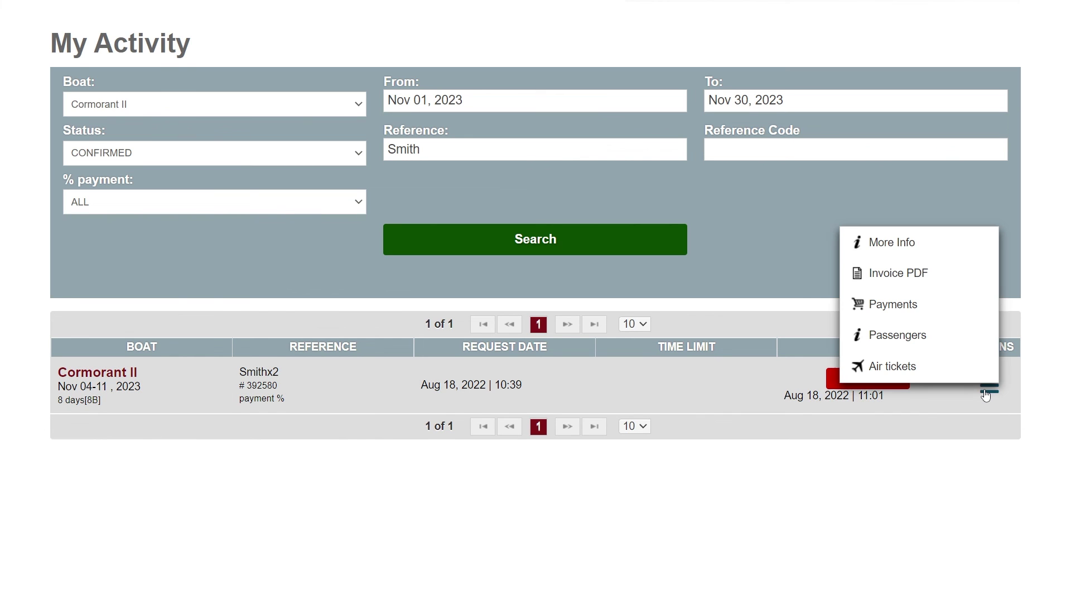